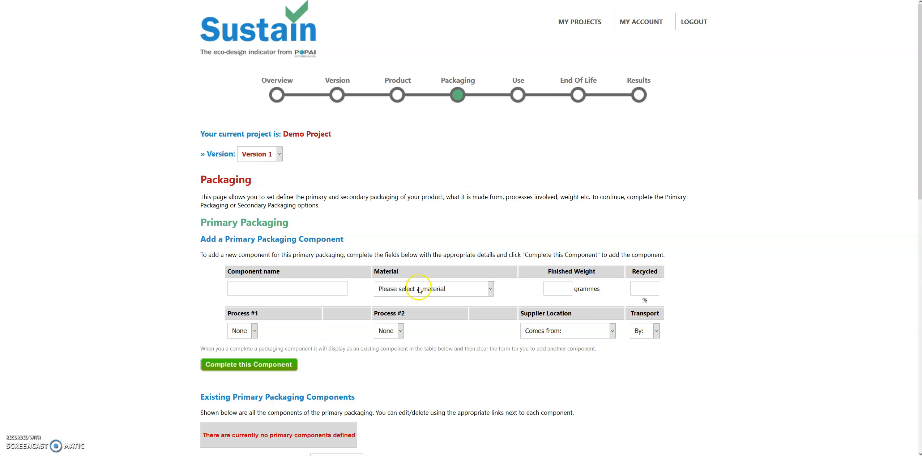
Name the new primary packaging component Packaging 1
{"action": "scroll", "coordinate": [418, 293], "scroll_direction": "down", "scroll_amount": 2}
{"action": "left_click", "coordinate": [322, 216]}
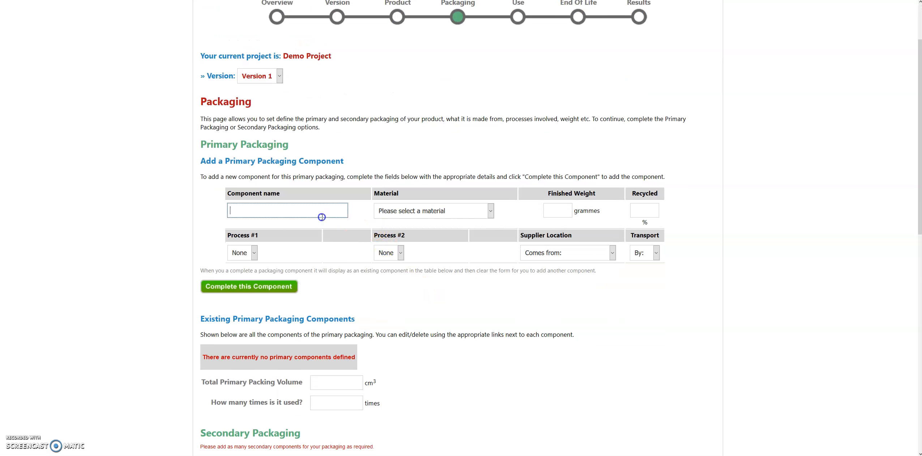
{"action": "type", "text": "Pack 2"}
{"action": "key", "text": "BackSpace"}
{"action": "key", "text": "BackSpace"}
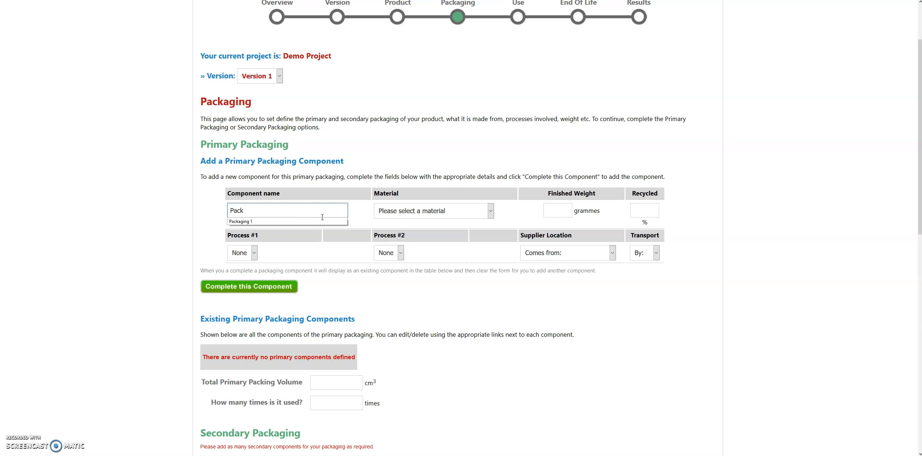
{"action": "left_click", "coordinate": [339, 220]}
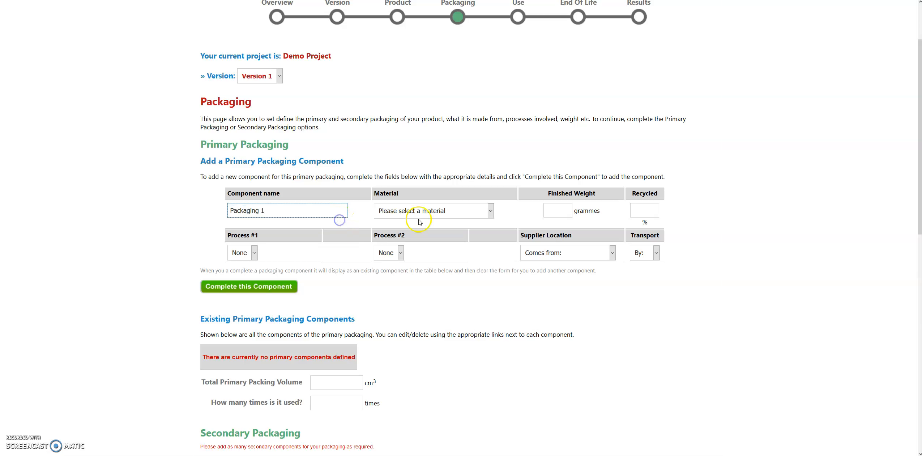
Set the primary component's material to Cardboard, finished weight to 500 grammes and recycled content to 90%, keeping Process #1 at None
{"action": "left_click", "coordinate": [454, 212]}
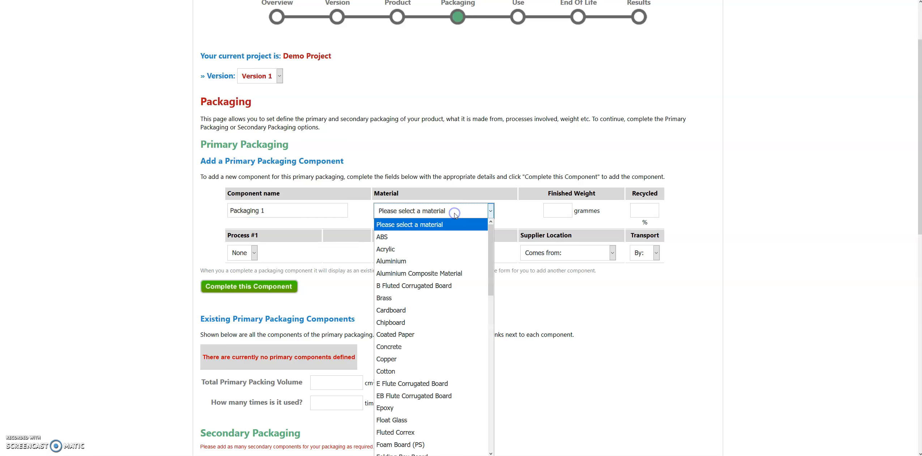
{"action": "left_click", "coordinate": [415, 310]}
{"action": "left_click", "coordinate": [557, 210]}
{"action": "type", "text": "500"}
{"action": "left_click", "coordinate": [645, 209]}
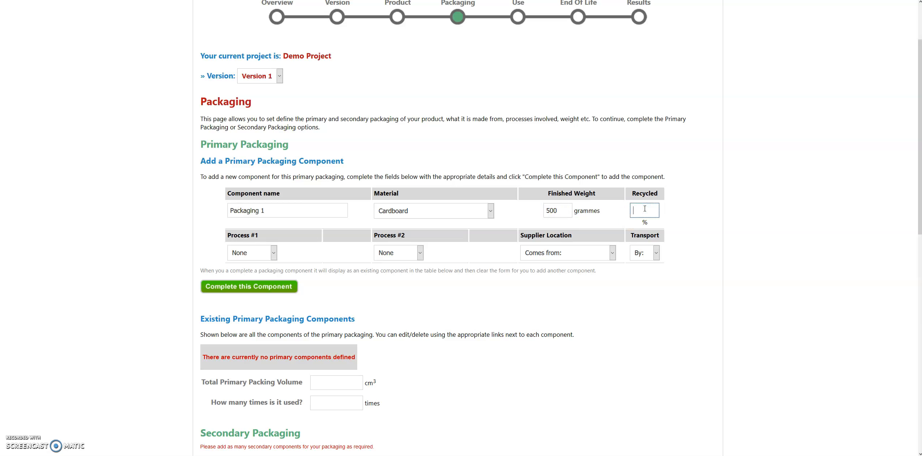
{"action": "type", "text": "9"}
{"action": "left_click", "coordinate": [362, 291]}
{"action": "left_click", "coordinate": [273, 253]}
{"action": "left_click", "coordinate": [273, 253]}
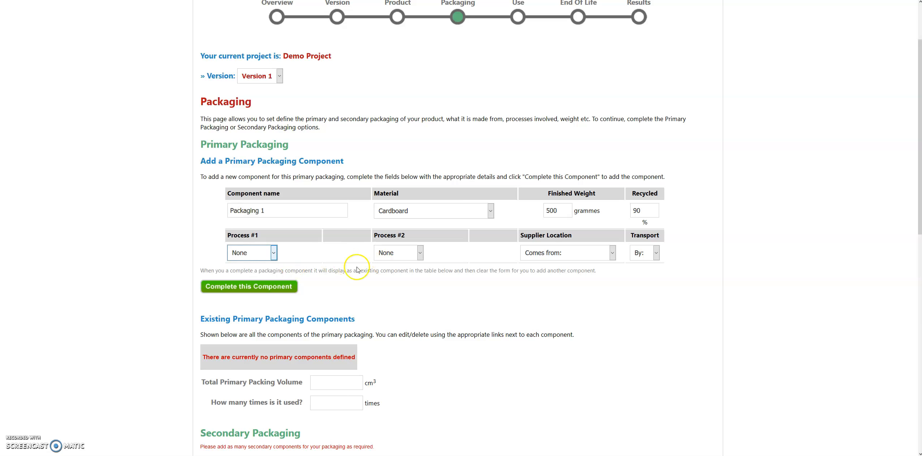
Set the primary component's supplier location to Scandinavia with transport by Sea, and add the completed component
{"action": "left_click", "coordinate": [613, 254]}
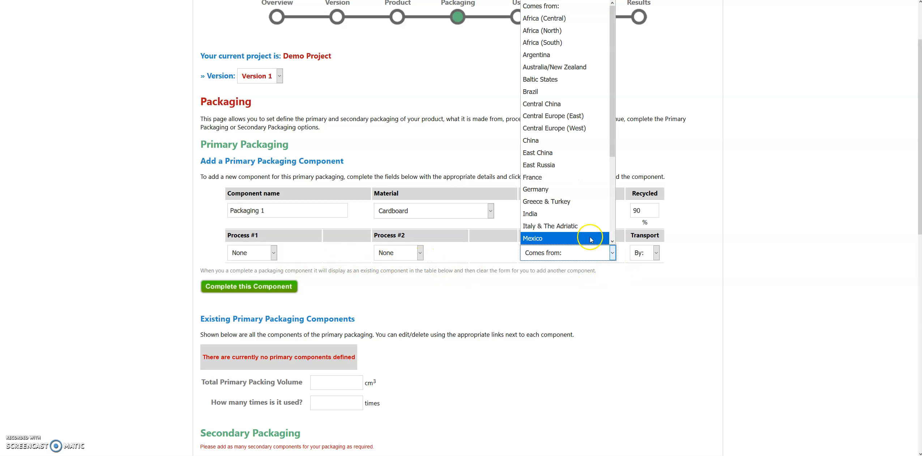
{"action": "left_click", "coordinate": [576, 229]}
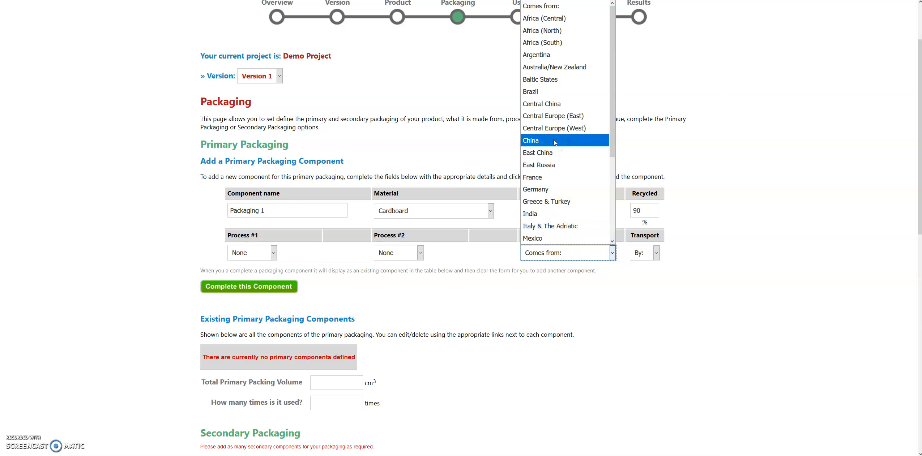
{"action": "left_click_drag", "start_coordinate": [611, 144], "coordinate": [610, 227]}
{"action": "left_click", "coordinate": [550, 130]}
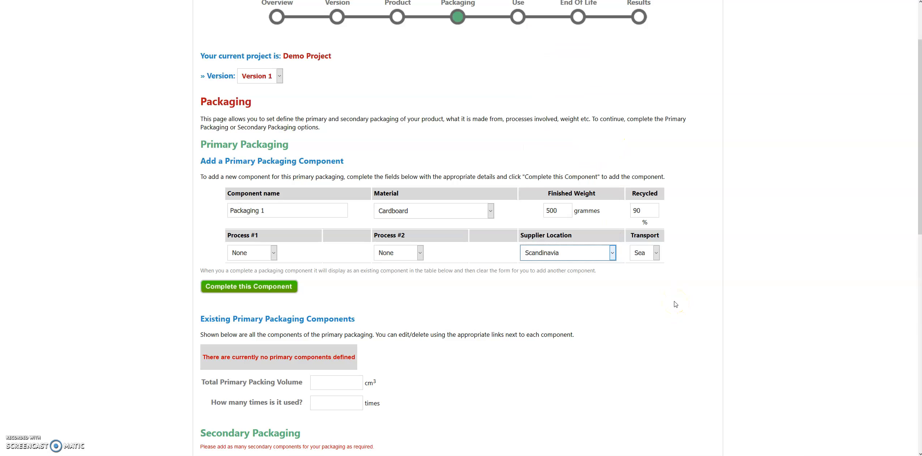
{"action": "left_click", "coordinate": [651, 253]}
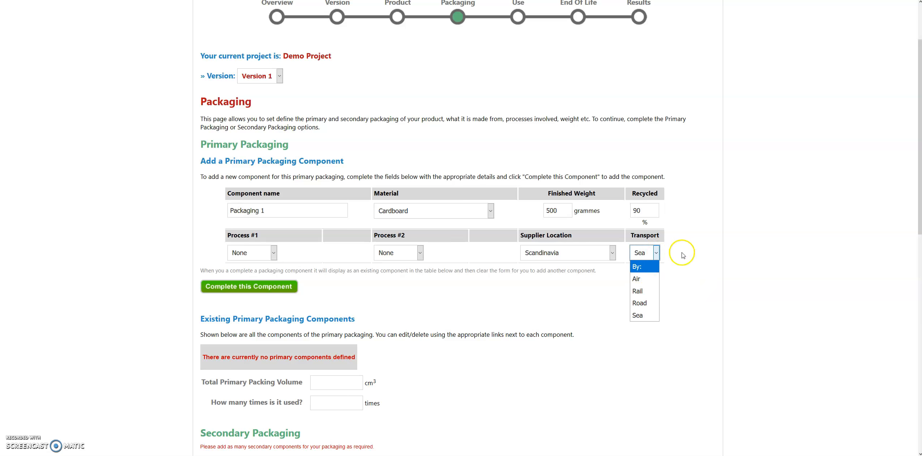
{"action": "left_click", "coordinate": [684, 268]}
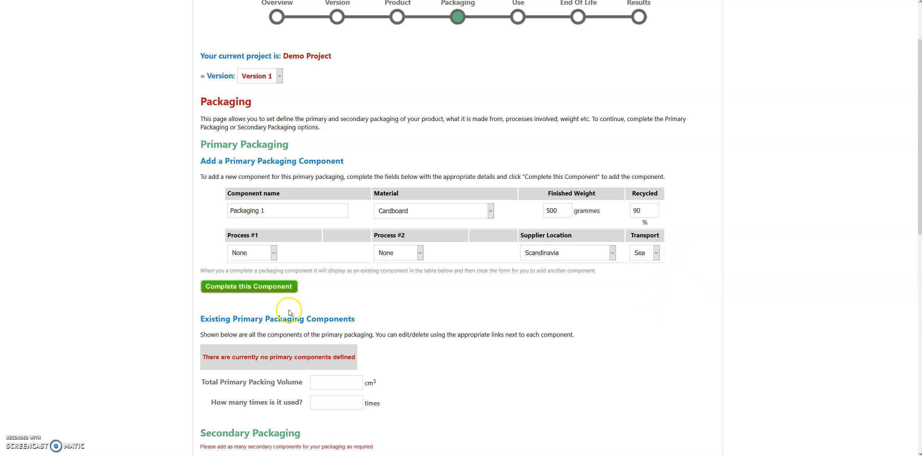
{"action": "left_click", "coordinate": [266, 290]}
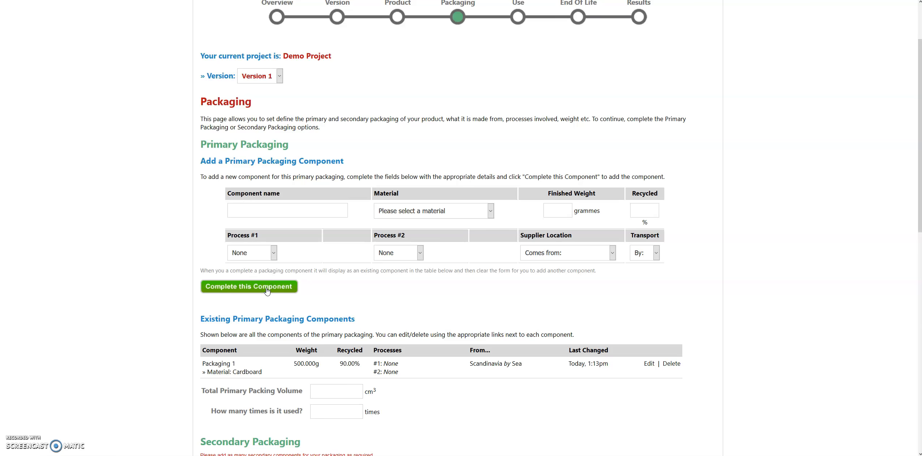
Check the product volume in the Product details and return to the Packaging page
{"action": "scroll", "coordinate": [370, 282], "scroll_direction": "down", "scroll_amount": 4}
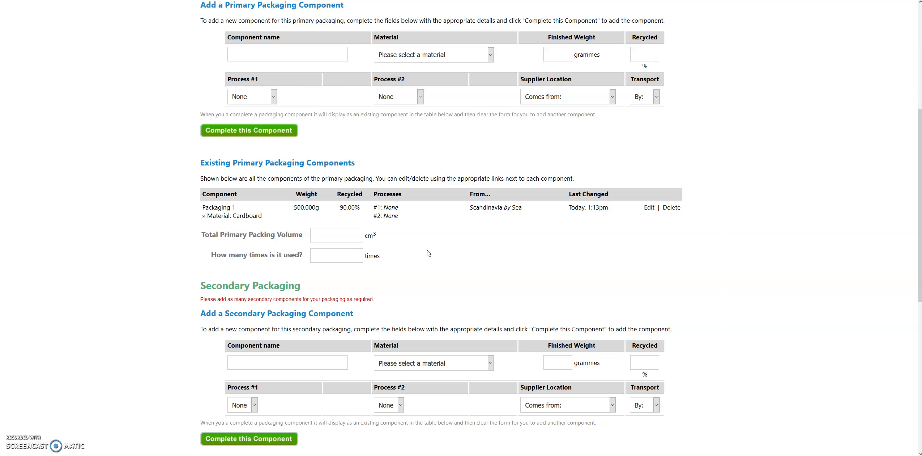
{"action": "scroll", "coordinate": [460, 269], "scroll_direction": "up", "scroll_amount": 6}
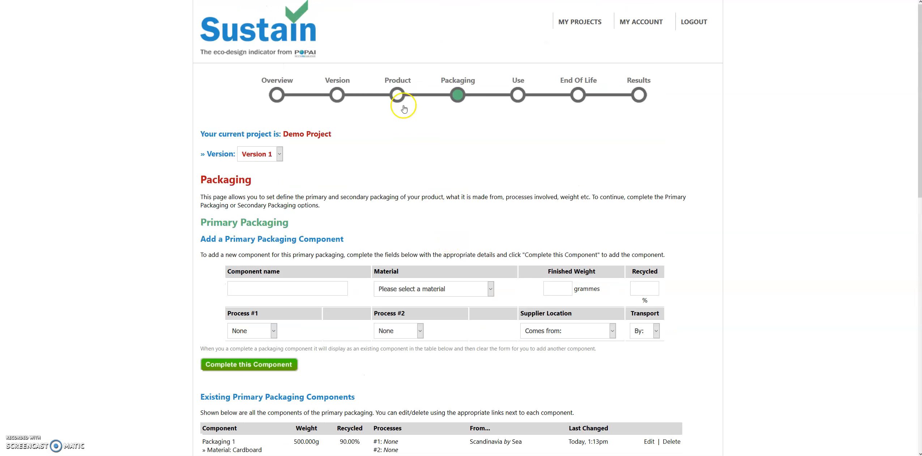
{"action": "left_click", "coordinate": [398, 94]}
{"action": "scroll", "coordinate": [473, 195], "scroll_direction": "down", "scroll_amount": 6}
{"action": "scroll", "coordinate": [473, 196], "scroll_direction": "up", "scroll_amount": 2}
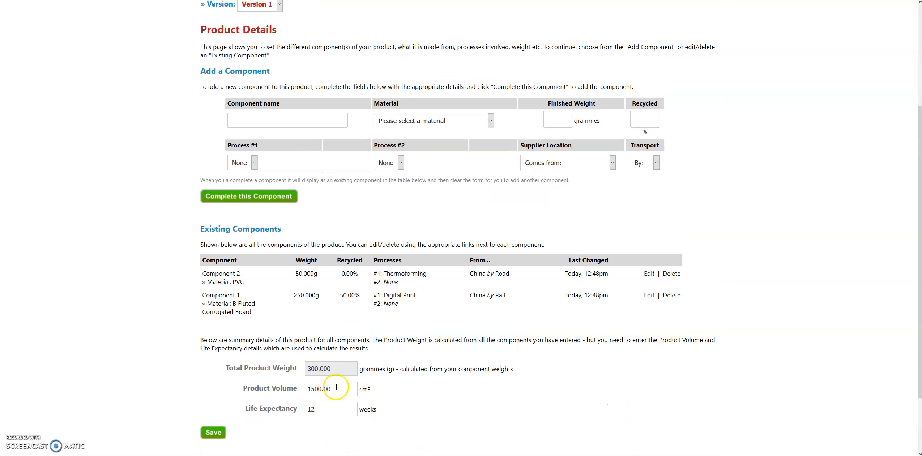
{"action": "scroll", "coordinate": [401, 319], "scroll_direction": "up", "scroll_amount": 4}
{"action": "left_click", "coordinate": [458, 95]}
{"action": "scroll", "coordinate": [474, 151], "scroll_direction": "down", "scroll_amount": 7}
{"action": "scroll", "coordinate": [474, 150], "scroll_direction": "up", "scroll_amount": 2}
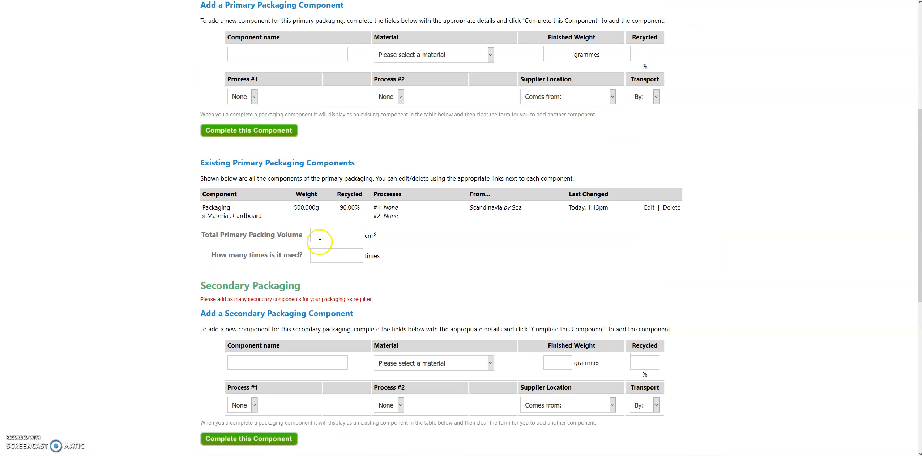
Set the total primary packing volume to 1750 cm³ and its number of uses to 1
{"action": "left_click", "coordinate": [339, 237]}
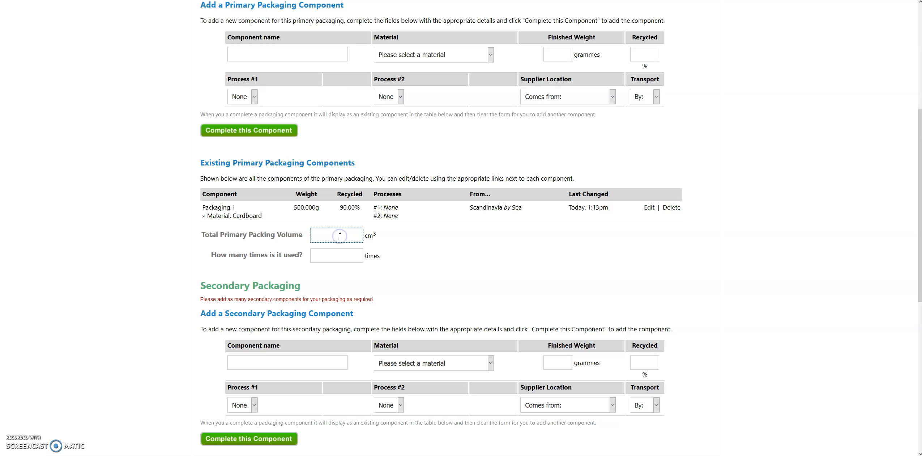
{"action": "type", "text": "1750"}
{"action": "left_click", "coordinate": [422, 251]}
{"action": "left_click", "coordinate": [329, 255]}
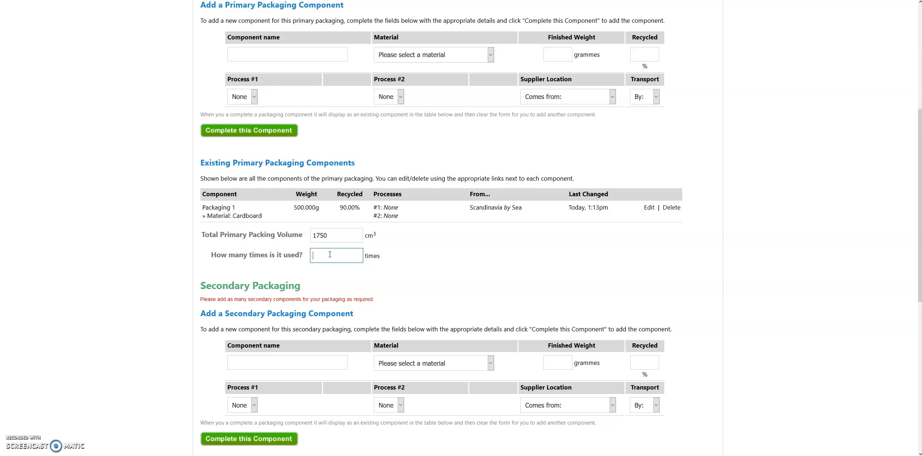
{"action": "left_click", "coordinate": [386, 253]}
{"action": "scroll", "coordinate": [513, 249], "scroll_direction": "up", "scroll_amount": 1}
{"action": "scroll", "coordinate": [513, 250], "scroll_direction": "up", "scroll_amount": 1}
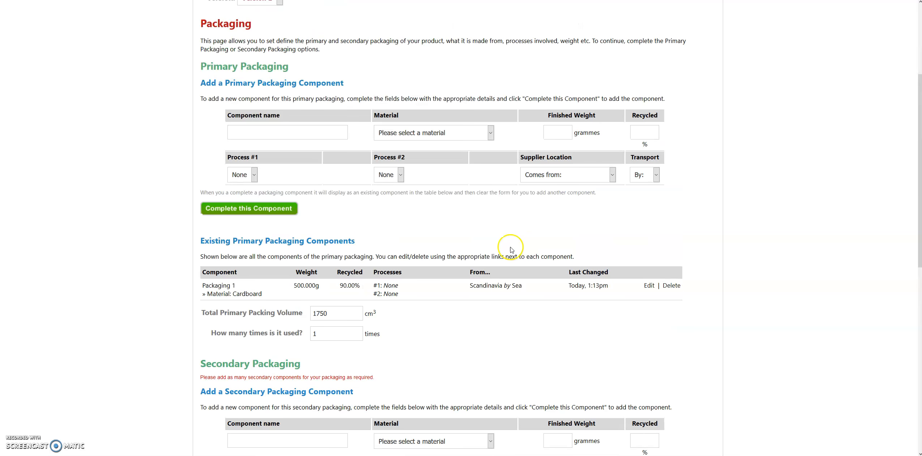
{"action": "scroll", "coordinate": [510, 247], "scroll_direction": "down", "scroll_amount": 1}
{"action": "scroll", "coordinate": [510, 247], "scroll_direction": "down", "scroll_amount": 2}
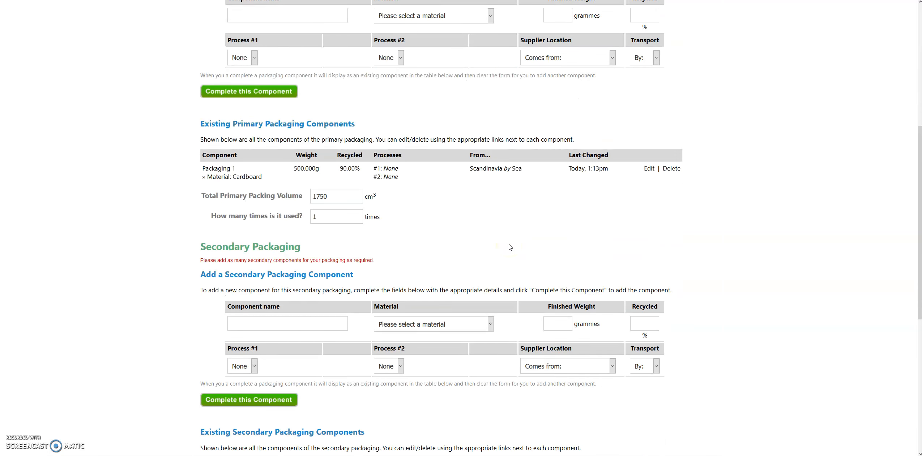
{"action": "scroll", "coordinate": [508, 247], "scroll_direction": "up", "scroll_amount": 1}
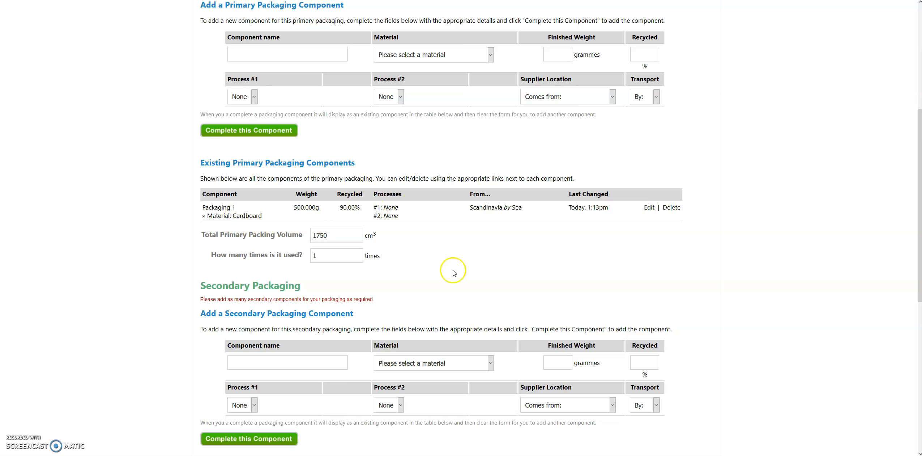
Define a secondary packaging component named Packaging 2 in Cardboard, with a finished weight of 750 grammes and 90% recycled content
{"action": "scroll", "coordinate": [461, 229], "scroll_direction": "down", "scroll_amount": 6}
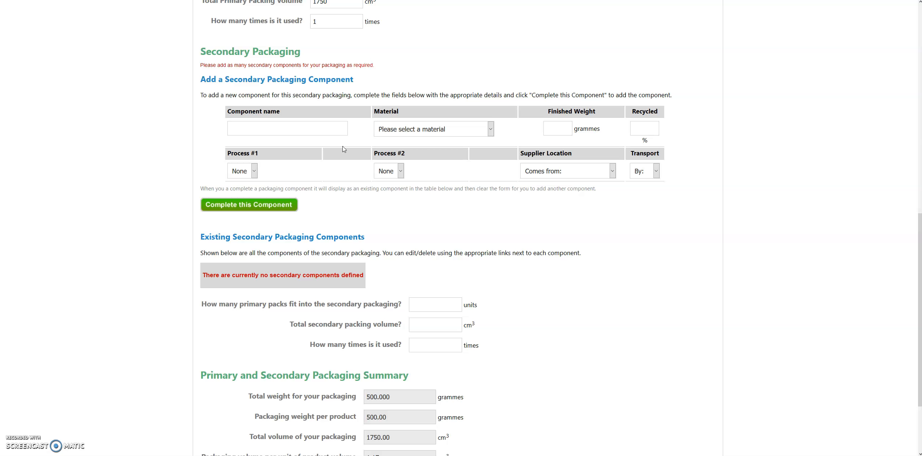
{"action": "left_click", "coordinate": [321, 124]}
{"action": "type", "text": "Packaging 2"}
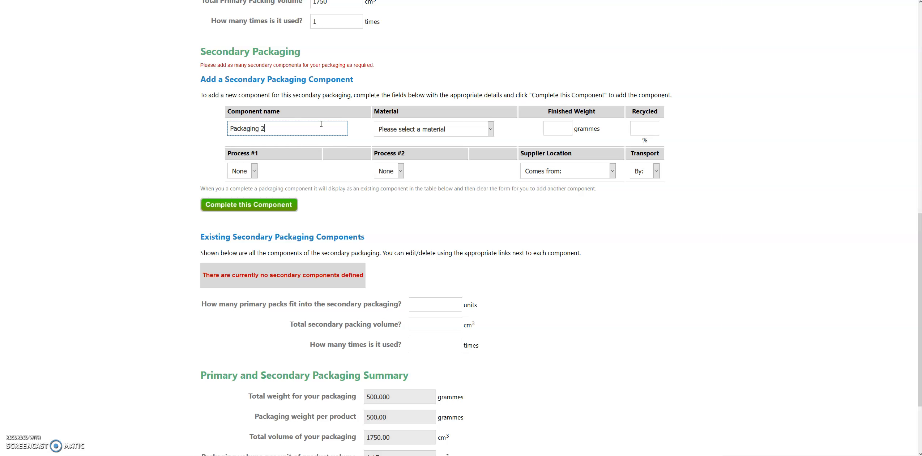
{"action": "left_click", "coordinate": [468, 129]}
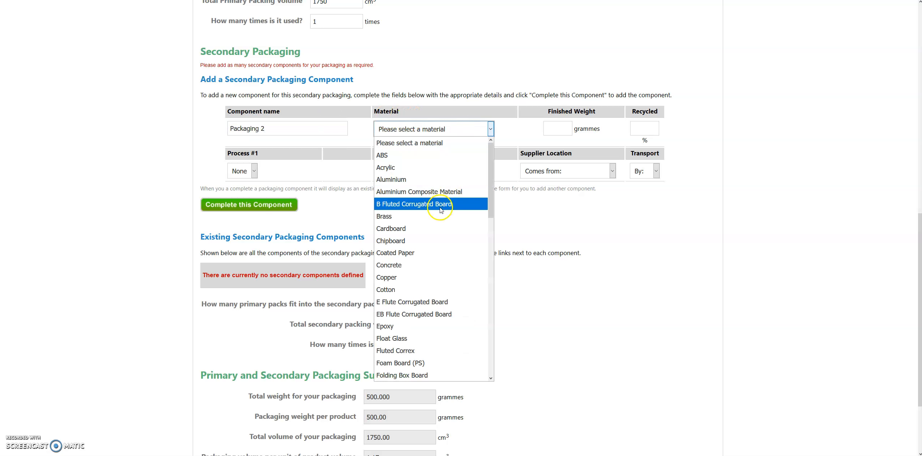
{"action": "left_click", "coordinate": [391, 229]}
{"action": "left_click", "coordinate": [558, 128]}
{"action": "type", "text": "750"}
{"action": "left_click", "coordinate": [645, 128]}
{"action": "type", "text": "90"}
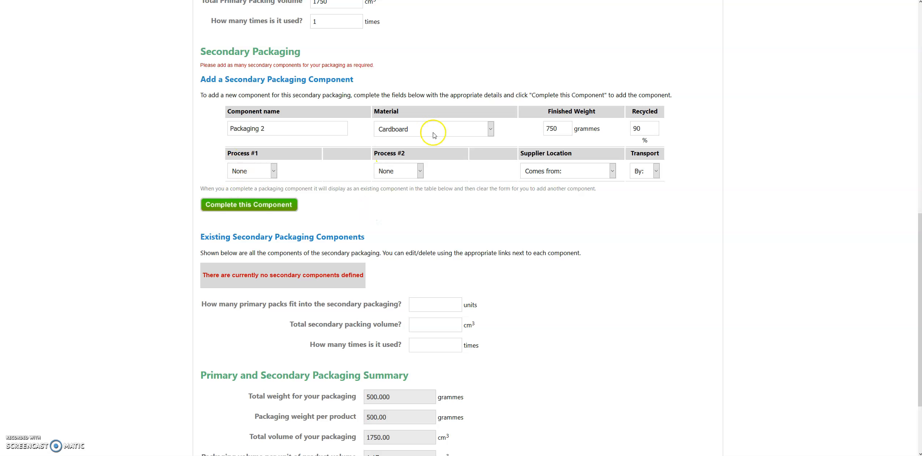
Set the secondary component's supplier location to Scandinavia with transport by Sea, and add the completed component
{"action": "left_click", "coordinate": [612, 172]}
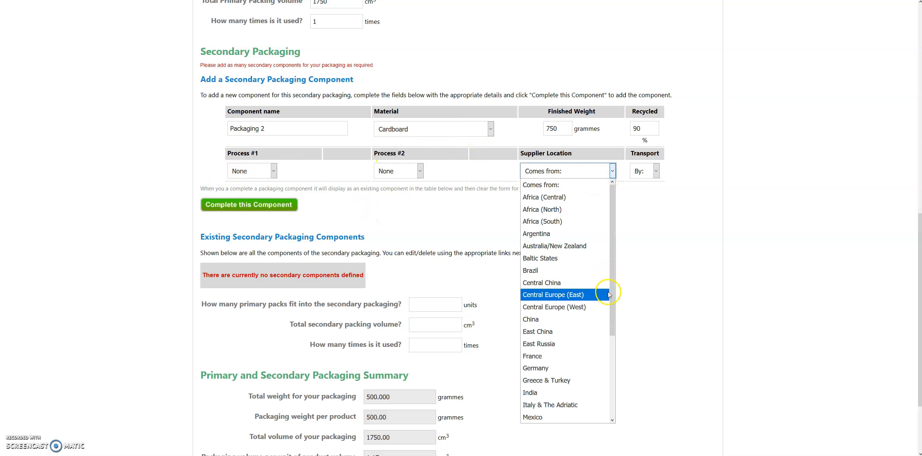
{"action": "left_click_drag", "start_coordinate": [613, 303], "coordinate": [612, 396]}
{"action": "left_click", "coordinate": [565, 309]}
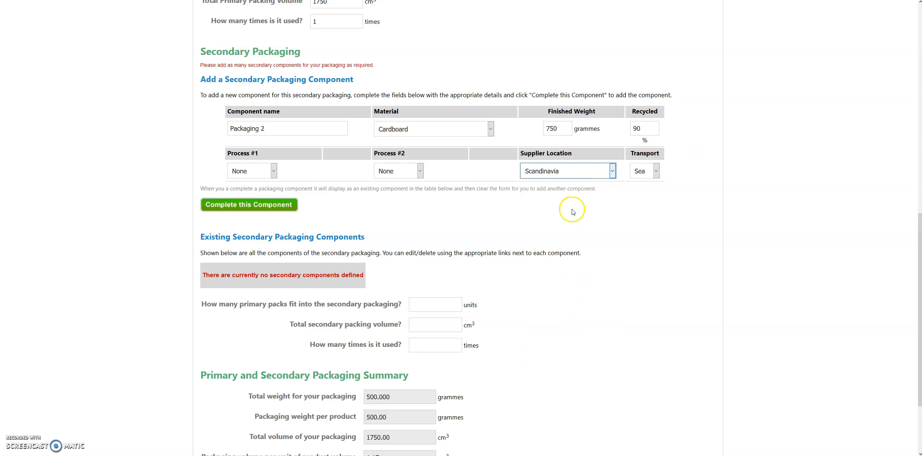
{"action": "left_click", "coordinate": [210, 208]}
Set the number of primary packs that fit into the secondary packaging to 10 units
{"action": "scroll", "coordinate": [359, 242], "scroll_direction": "down", "scroll_amount": 1}
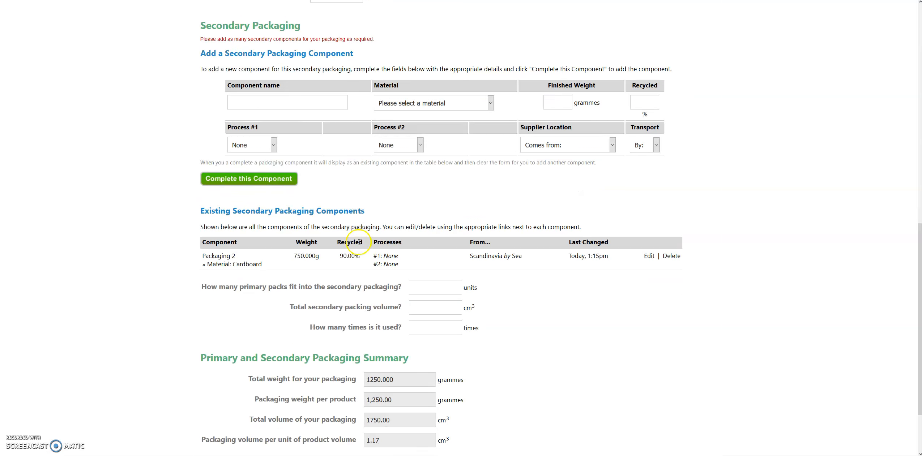
{"action": "scroll", "coordinate": [359, 242], "scroll_direction": "down", "scroll_amount": 2}
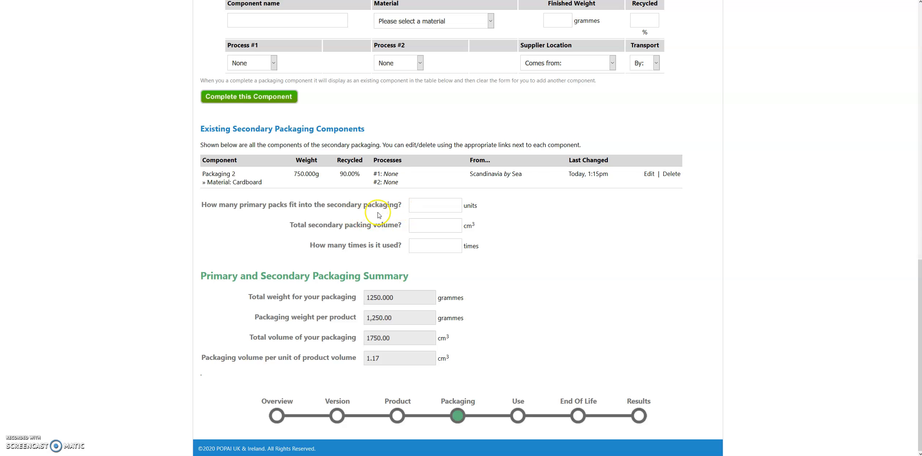
{"action": "left_click", "coordinate": [429, 208]}
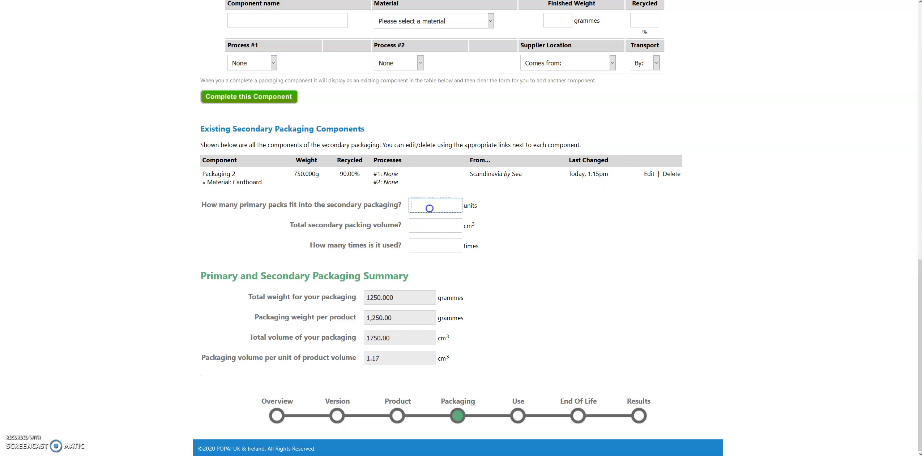
{"action": "type", "text": "10"}
Set the total secondary packing volume to 18000 cm³ and the secondary packaging's number of uses to 1
{"action": "left_click", "coordinate": [432, 225]}
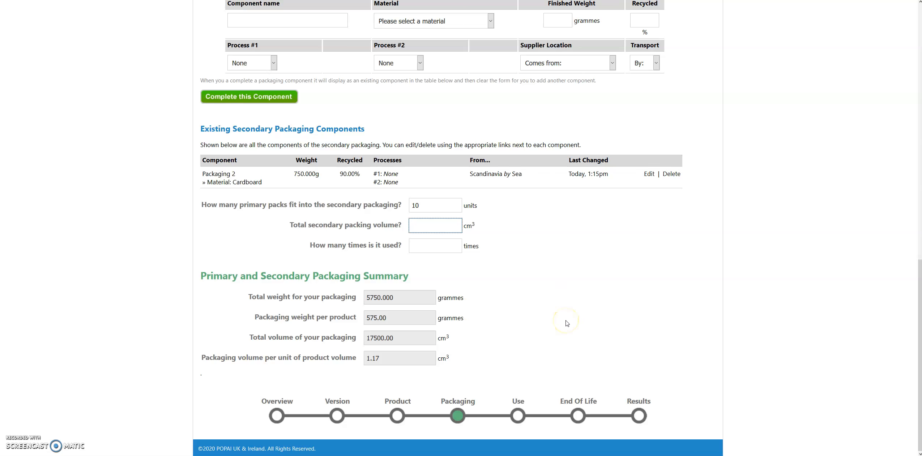
{"action": "scroll", "coordinate": [565, 325], "scroll_direction": "up", "scroll_amount": 4}
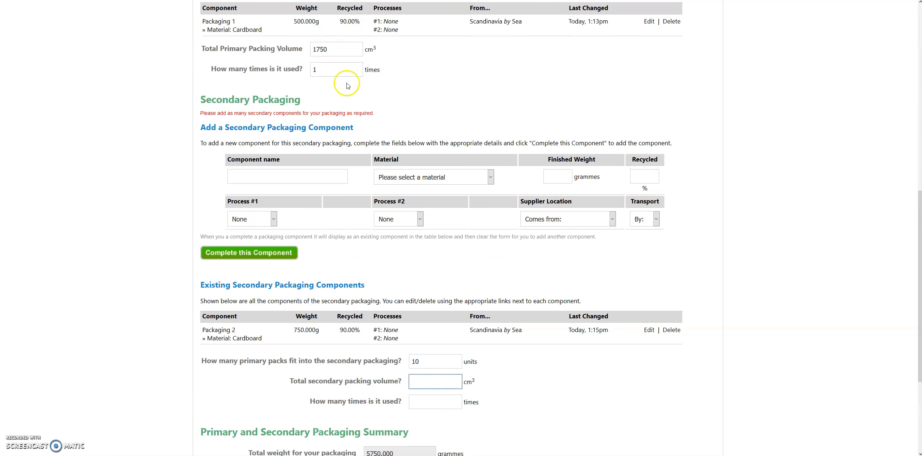
{"action": "scroll", "coordinate": [426, 241], "scroll_direction": "down", "scroll_amount": 1}
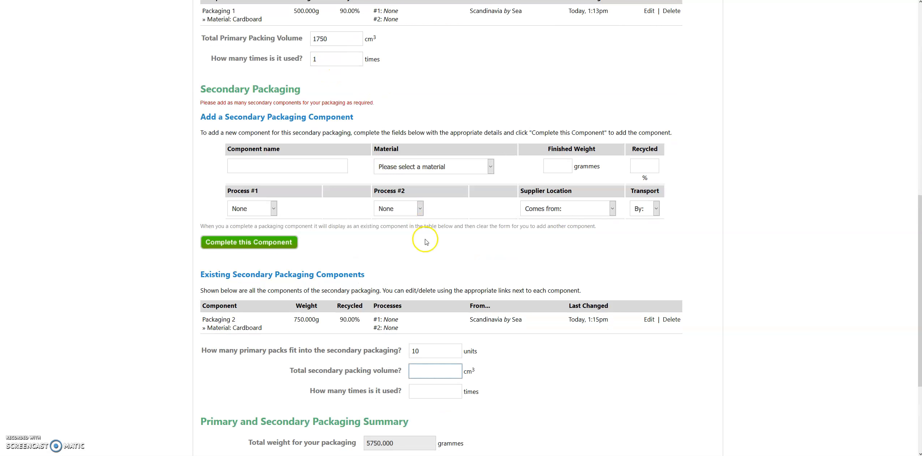
{"action": "scroll", "coordinate": [426, 242], "scroll_direction": "down", "scroll_amount": 2}
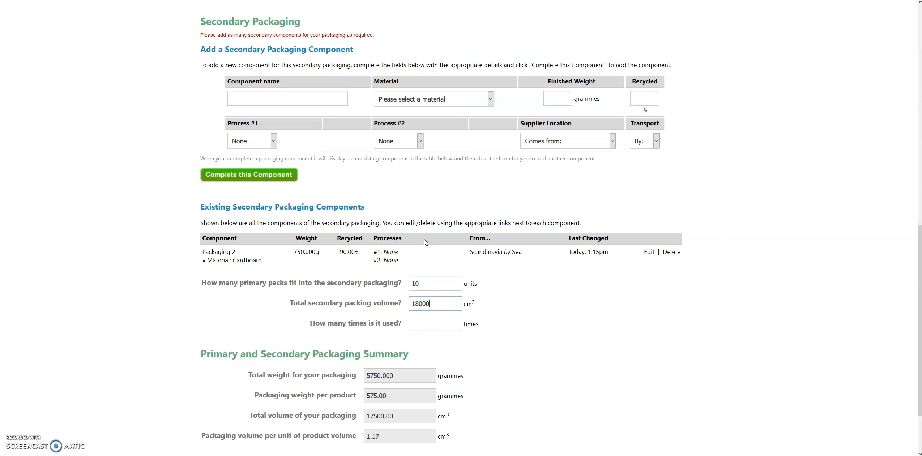
{"action": "scroll", "coordinate": [391, 138], "scroll_direction": "up", "scroll_amount": 5}
{"action": "scroll", "coordinate": [550, 217], "scroll_direction": "down", "scroll_amount": 5}
{"action": "left_click", "coordinate": [439, 325]}
{"action": "type", "text": "1"}
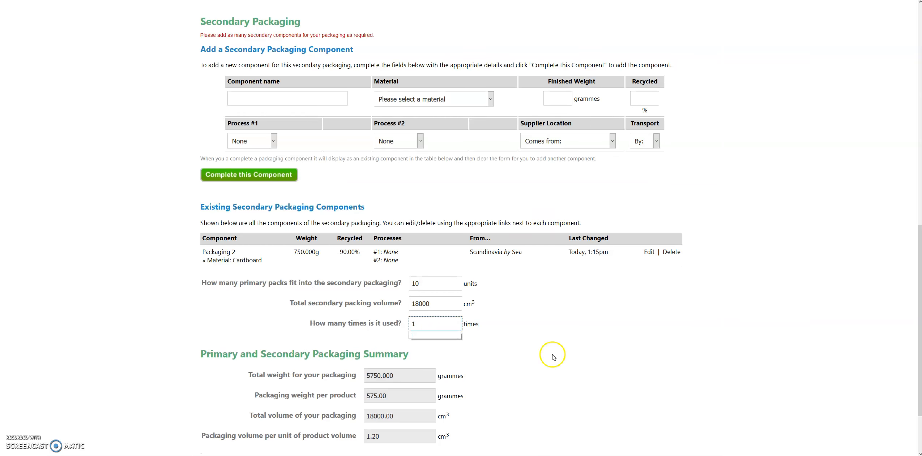
Accept the suggested value 1 for how many times the secondary packaging is used
{"action": "left_click", "coordinate": [426, 336]}
Examine the packaging summary's total weight, weight per product, total volume and packaging volume per unit of product volume, and return to the primary packaging section
{"action": "scroll", "coordinate": [578, 369], "scroll_direction": "down", "scroll_amount": 1}
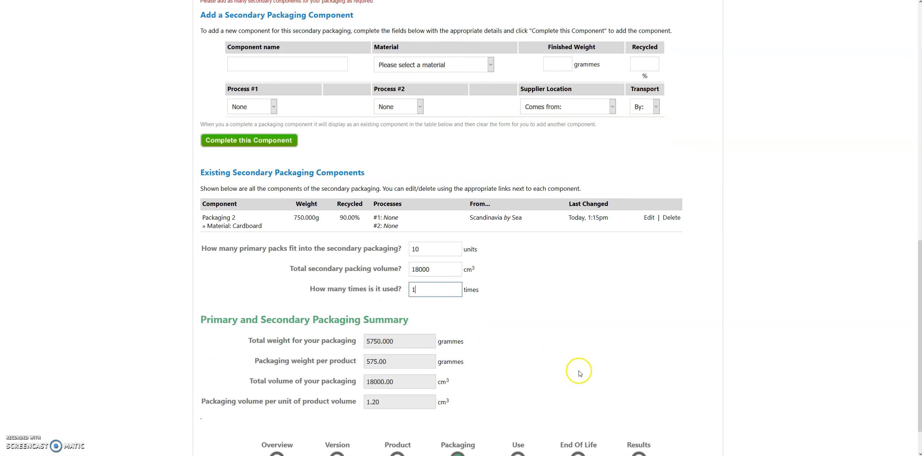
{"action": "scroll", "coordinate": [579, 373], "scroll_direction": "down", "scroll_amount": 1}
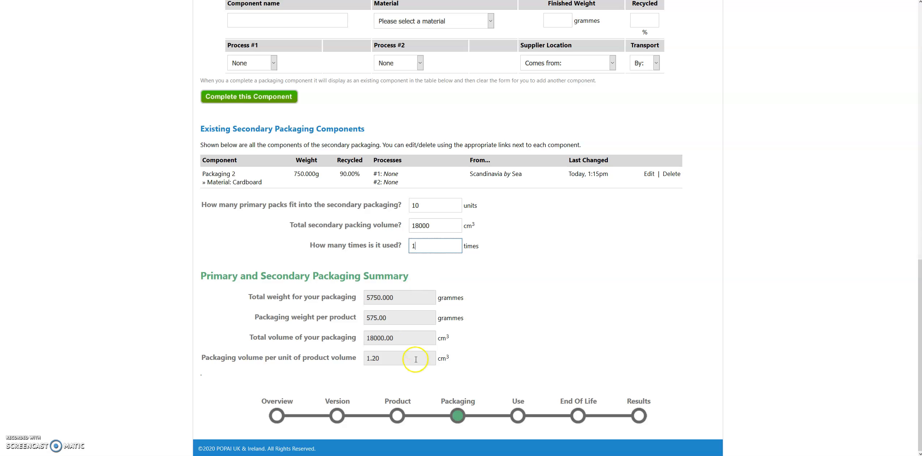
{"action": "left_click", "coordinate": [394, 298]}
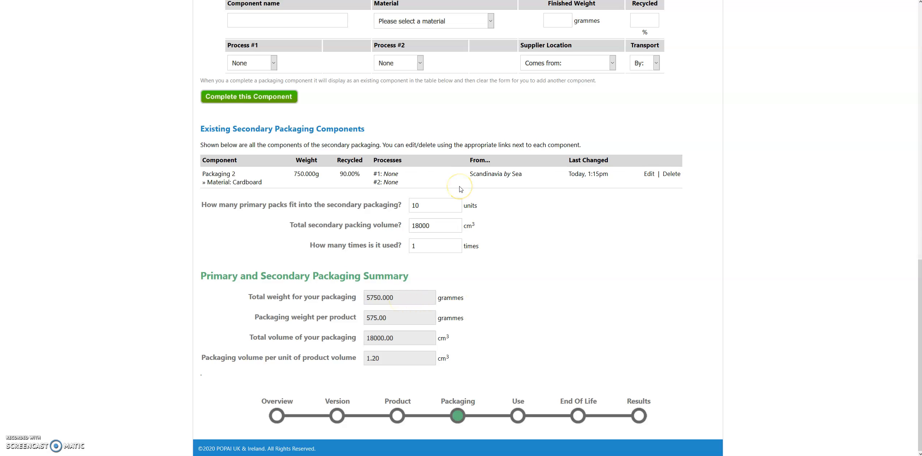
{"action": "left_click_drag", "start_coordinate": [392, 318], "coordinate": [367, 318]}
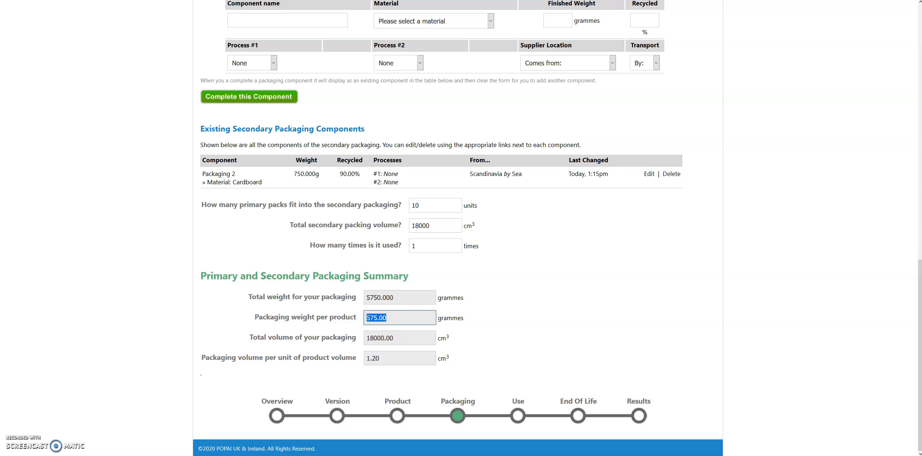
{"action": "left_click_drag", "start_coordinate": [402, 339], "coordinate": [365, 339]}
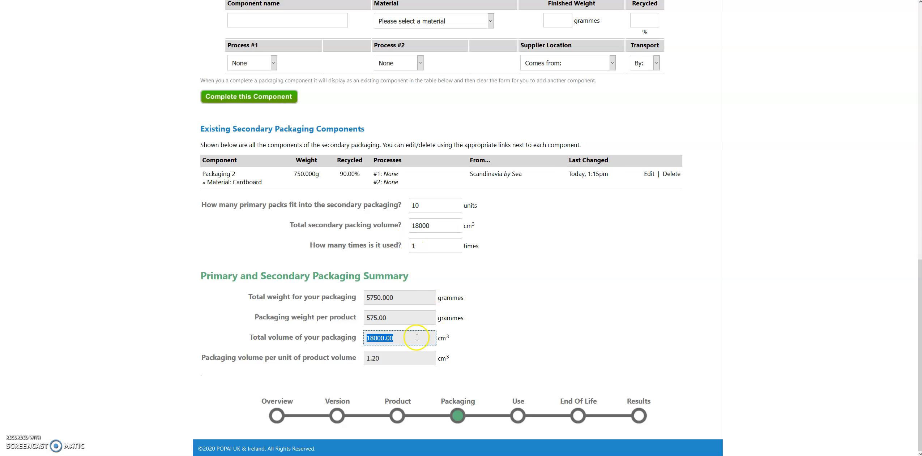
{"action": "left_click_drag", "start_coordinate": [401, 359], "coordinate": [366, 359]}
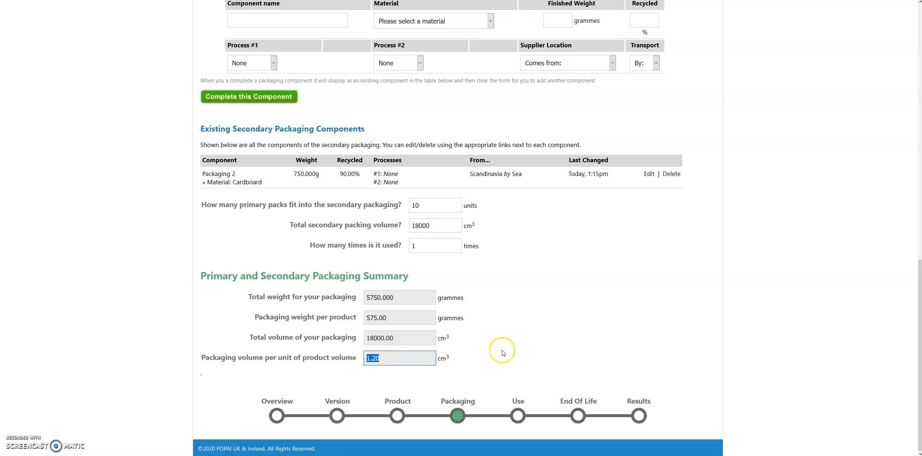
{"action": "scroll", "coordinate": [504, 354], "scroll_direction": "up", "scroll_amount": 2}
{"action": "scroll", "coordinate": [505, 356], "scroll_direction": "up", "scroll_amount": 12}
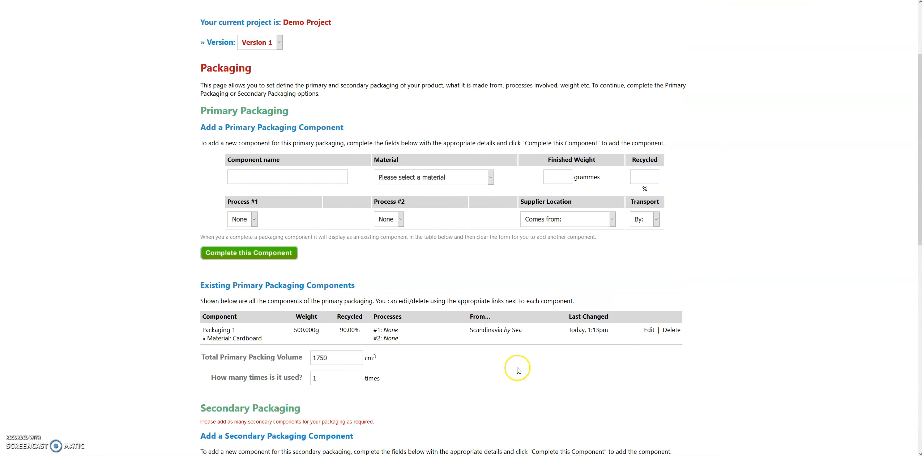